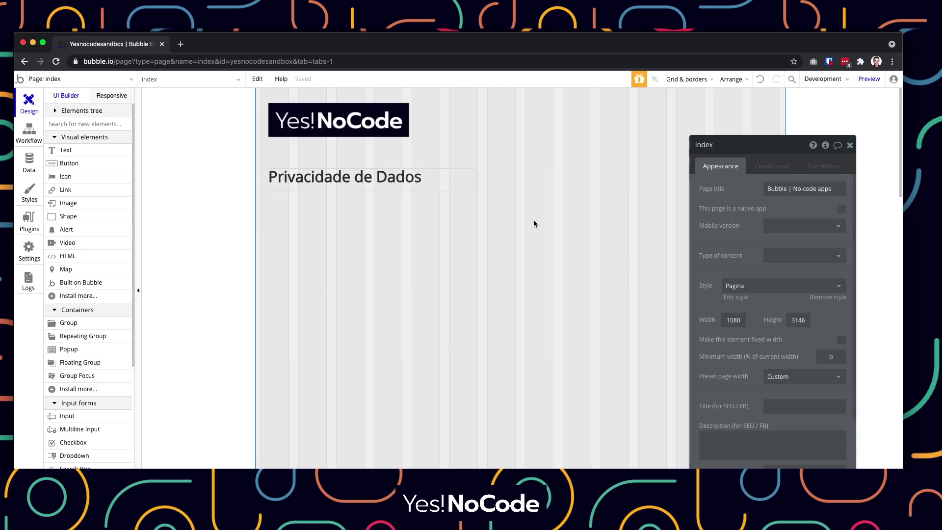
Move the index property editor aside, preview the index page in the browser, and return to the Bubble editor
{"action": "left_click_drag", "start_coordinate": [769, 146], "coordinate": [787, 103]}
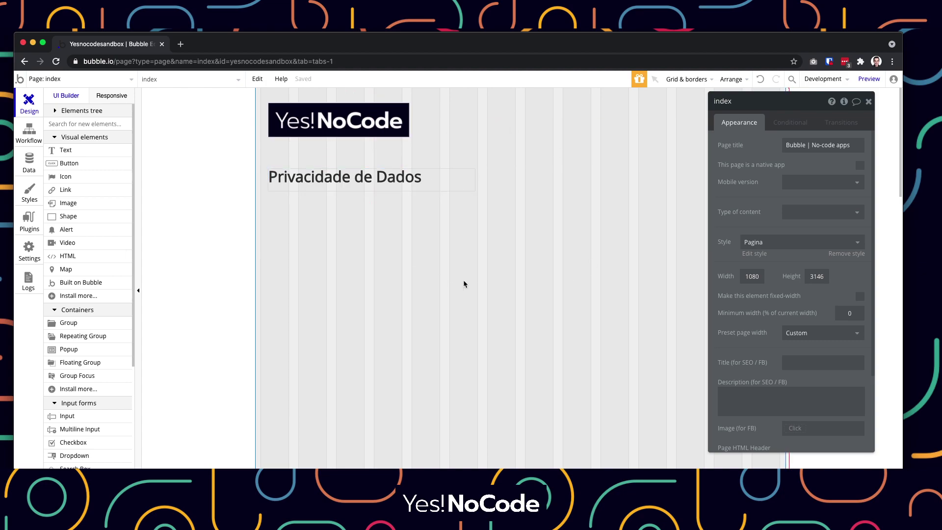
{"action": "left_click", "coordinate": [869, 79]}
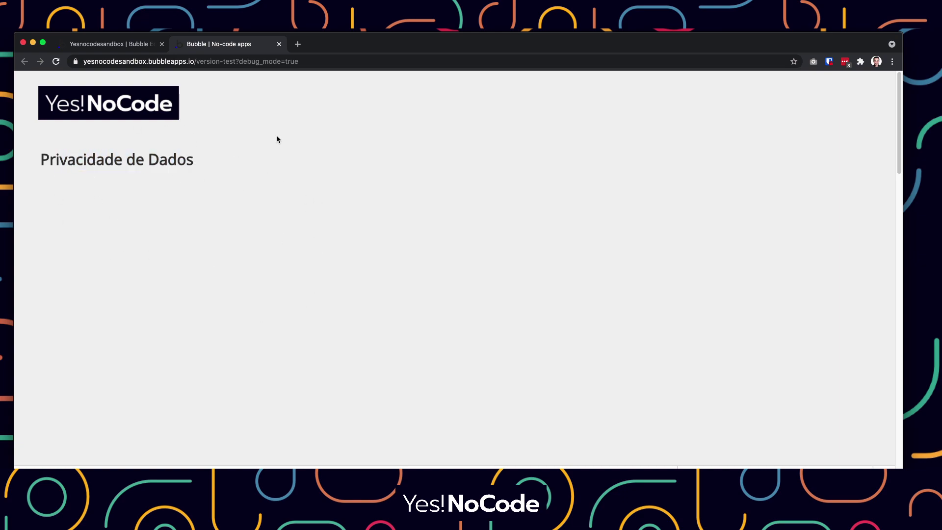
{"action": "left_click", "coordinate": [116, 47]}
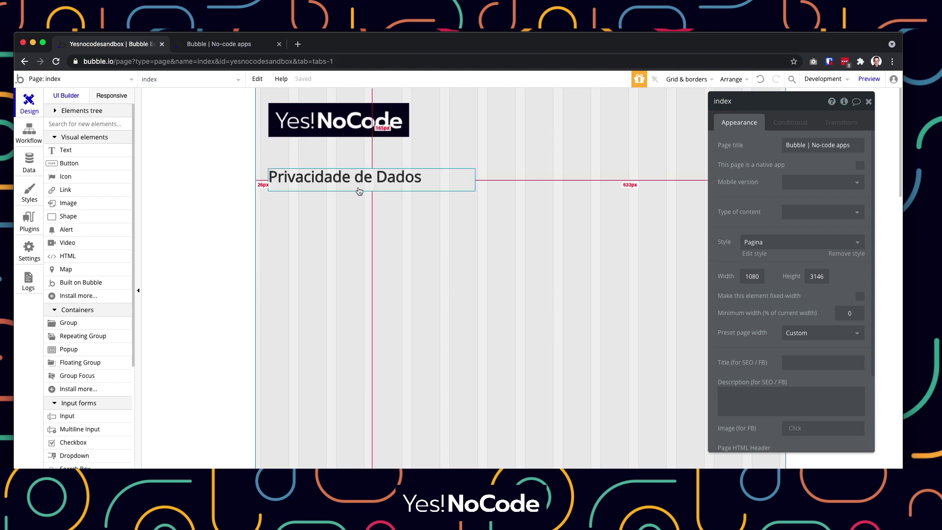
Look through the app's data sections, comparing the User type's data fields with its privacy rules
{"action": "left_click", "coordinate": [28, 164]}
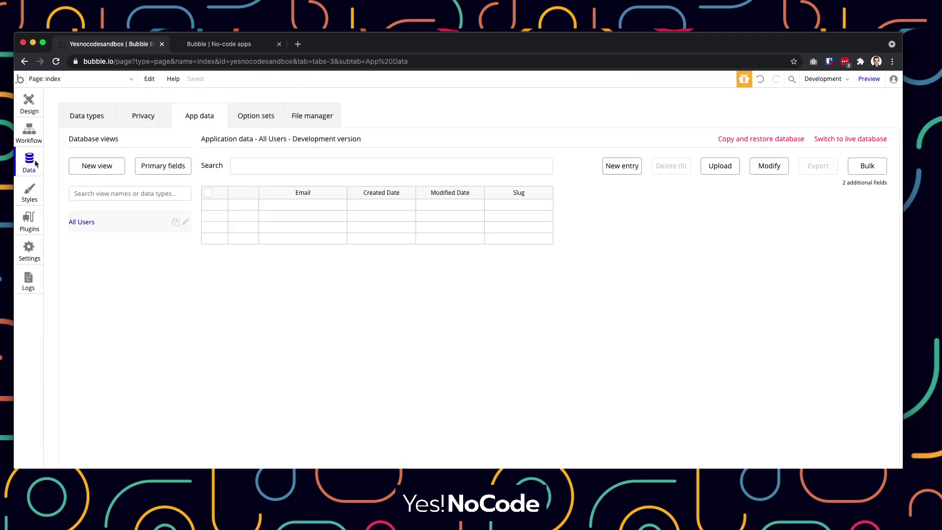
{"action": "left_click", "coordinate": [81, 120]}
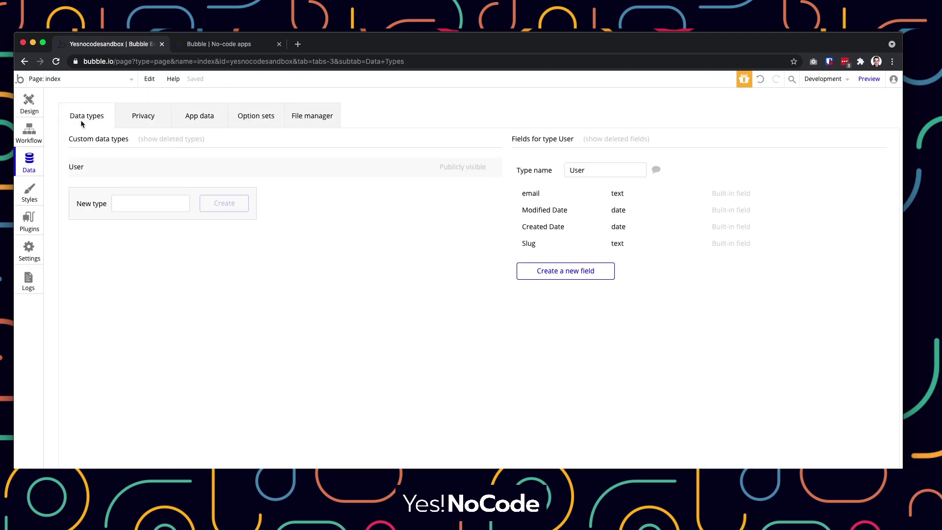
{"action": "left_click", "coordinate": [147, 122]}
{"action": "left_click", "coordinate": [190, 120]}
{"action": "left_click", "coordinate": [246, 117]}
{"action": "left_click", "coordinate": [309, 121]}
{"action": "left_click", "coordinate": [76, 119]}
{"action": "left_click", "coordinate": [135, 122]}
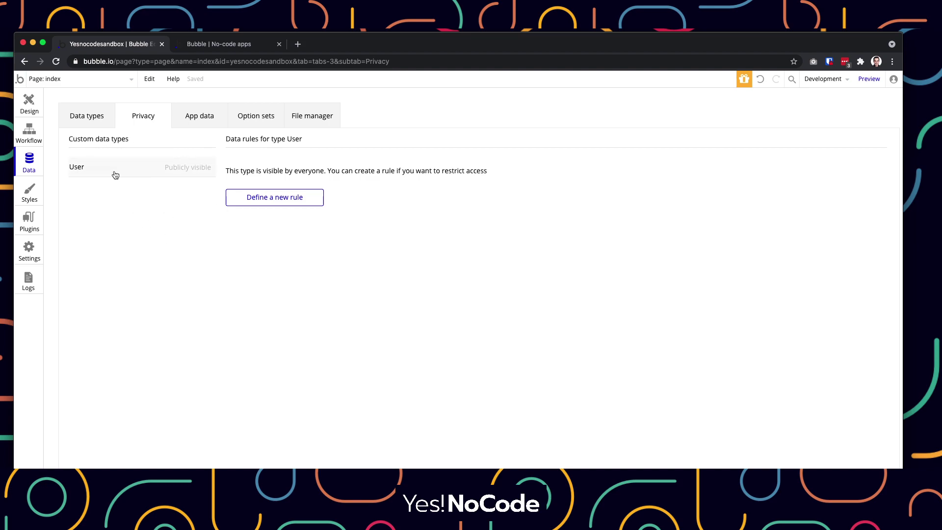
{"action": "left_click", "coordinate": [97, 119]}
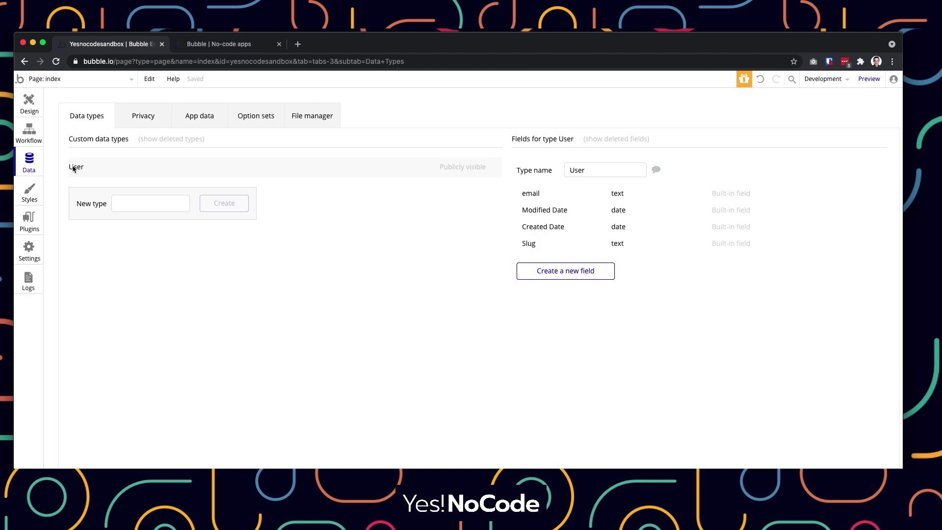
{"action": "left_click", "coordinate": [147, 120]}
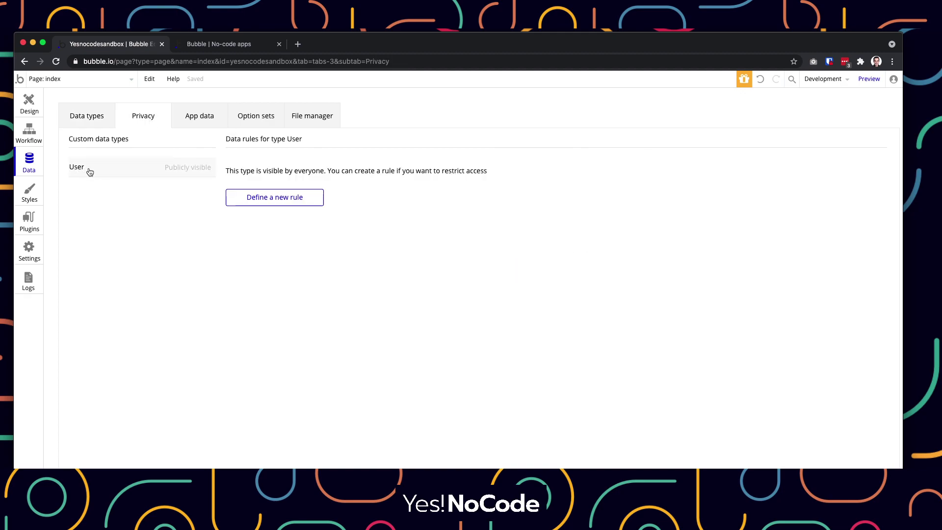
Create a new custom data type named Produtos
{"action": "left_click", "coordinate": [78, 122]}
{"action": "left_click", "coordinate": [146, 200]}
{"action": "type", "text": "Produtos"}
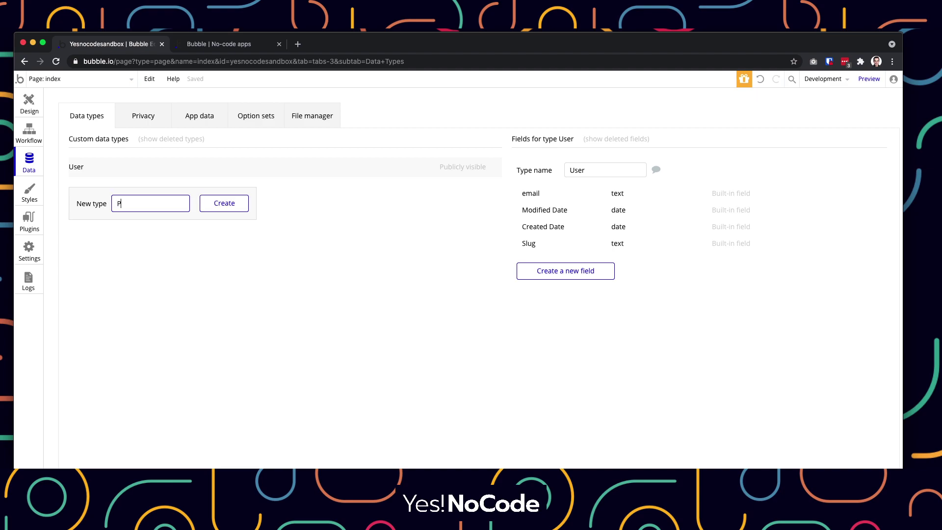
{"action": "left_click", "coordinate": [223, 203]}
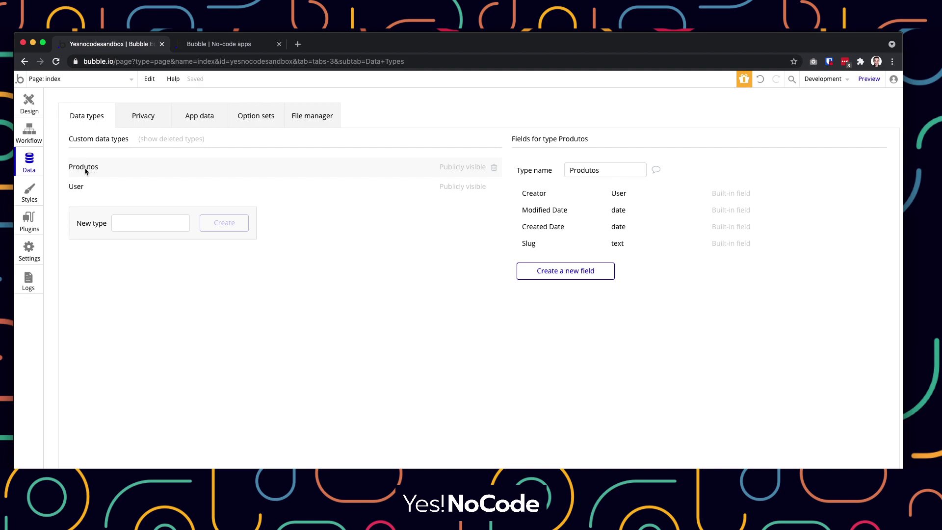
Compare the Produtos type's field definitions with its privacy rules
{"action": "left_click", "coordinate": [135, 121]}
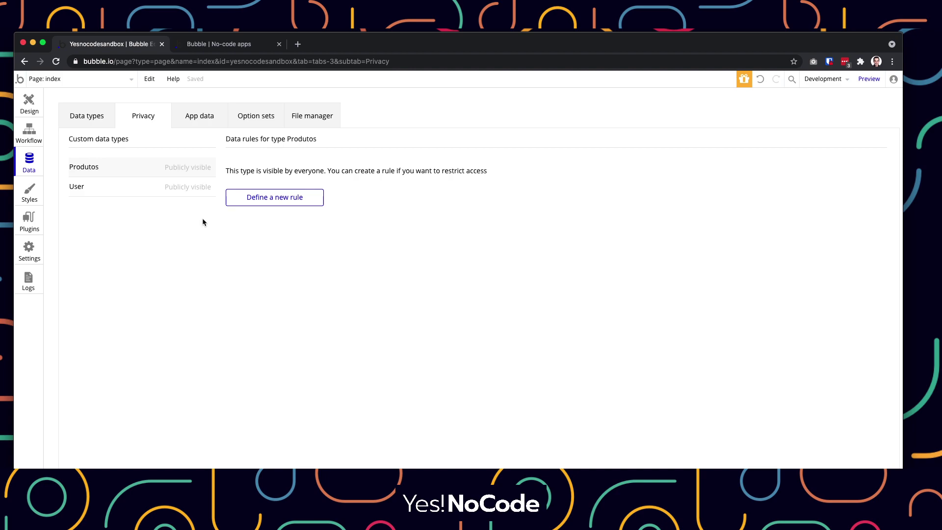
{"action": "left_click", "coordinate": [89, 121]}
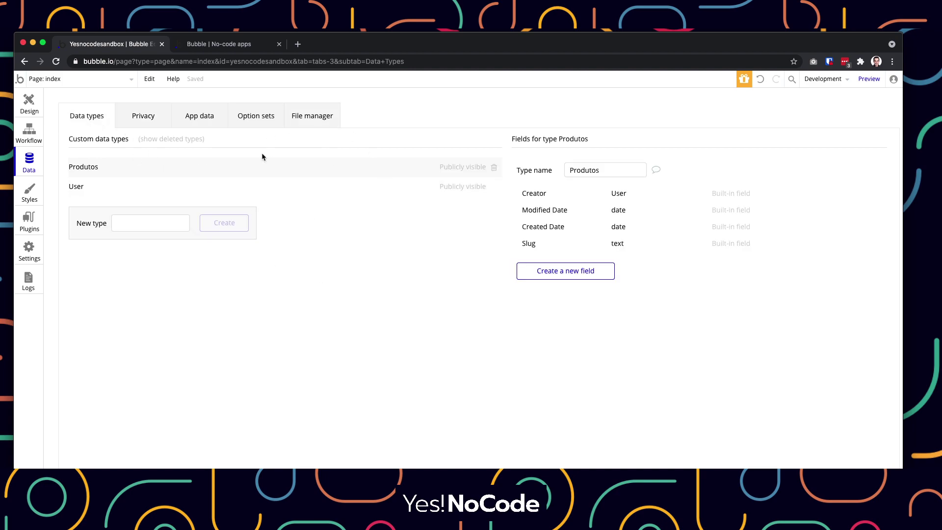
{"action": "left_click", "coordinate": [141, 123]}
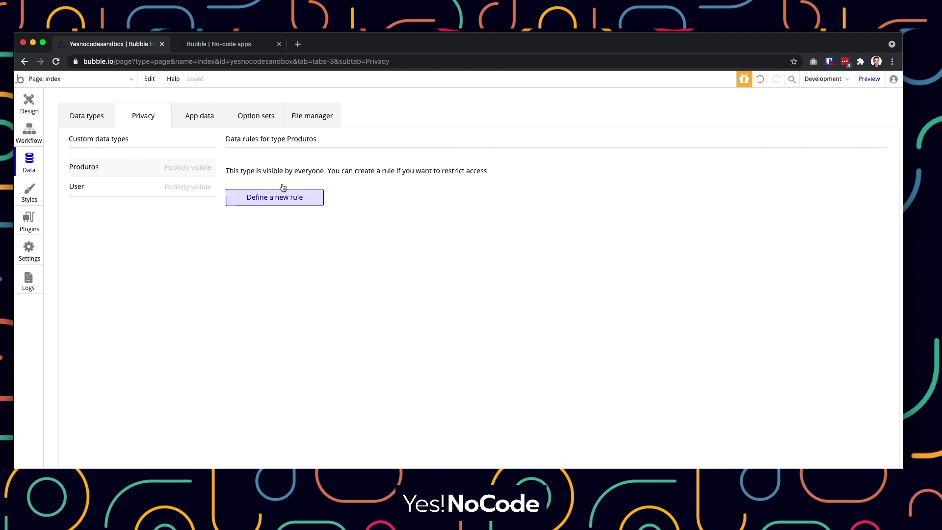
Check the index page in the editor, reload its browser preview, and return to the Produtos privacy rules
{"action": "left_click", "coordinate": [32, 112]}
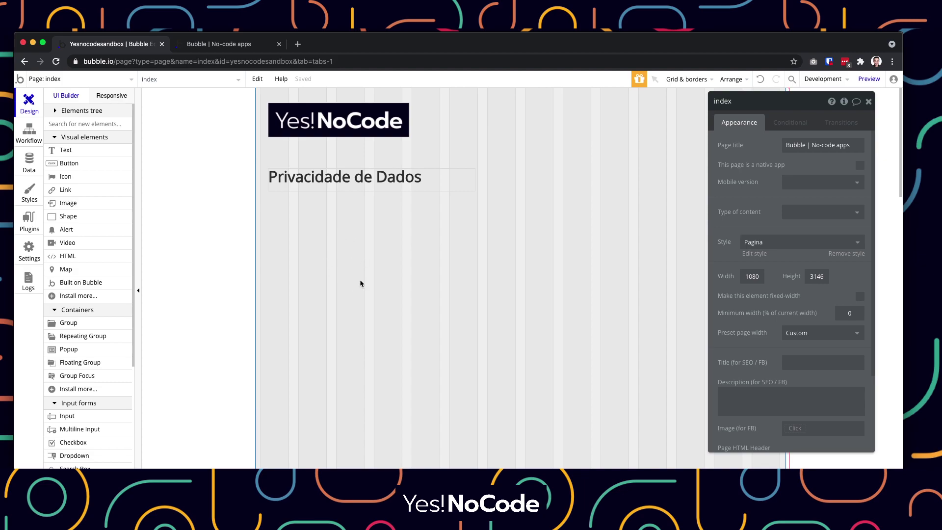
{"action": "left_click", "coordinate": [219, 47]}
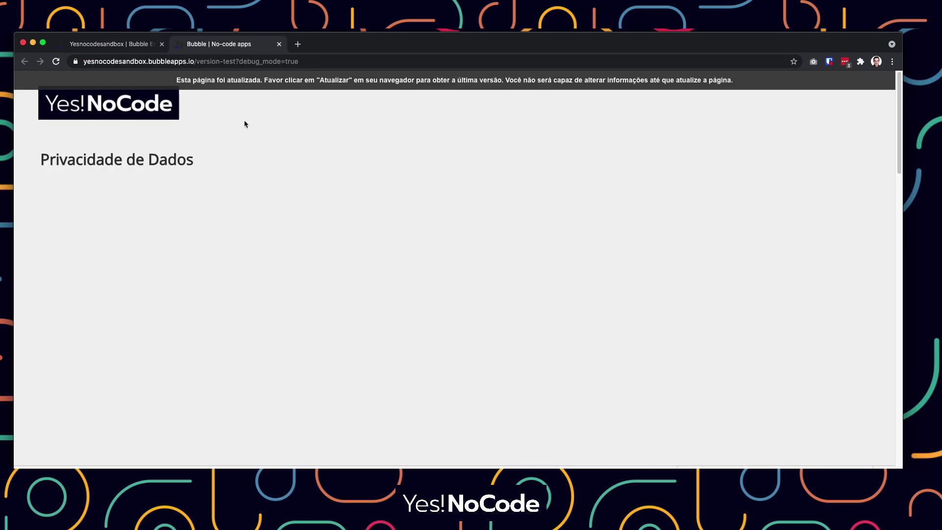
{"action": "left_click", "coordinate": [130, 45]}
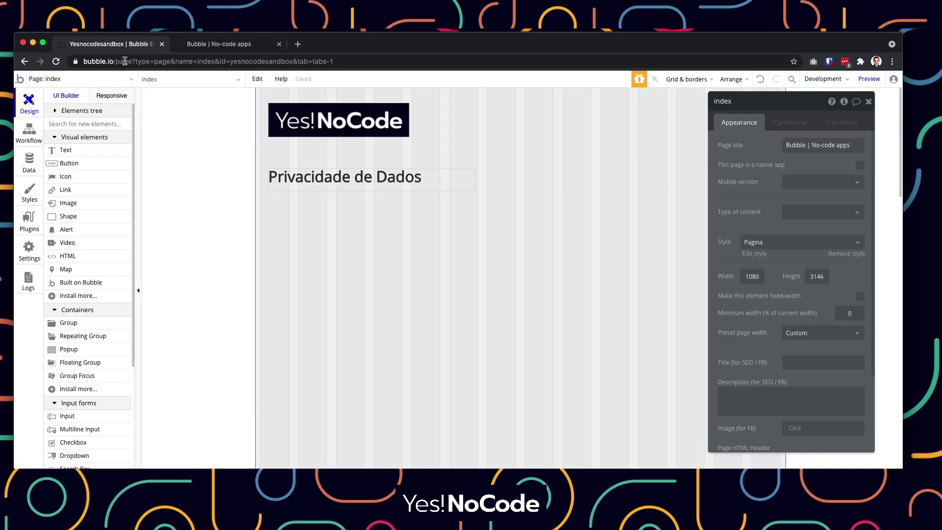
{"action": "left_click", "coordinate": [30, 166]}
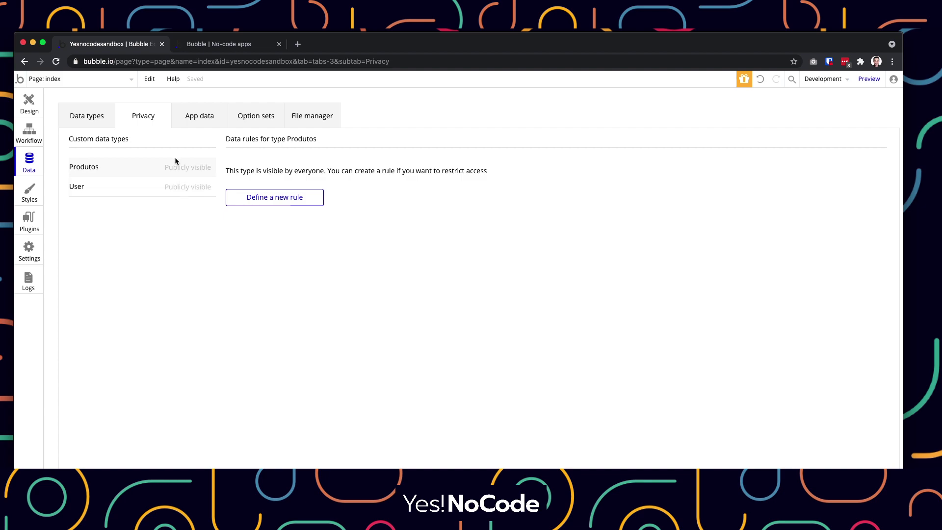
{"action": "left_click", "coordinate": [195, 46]}
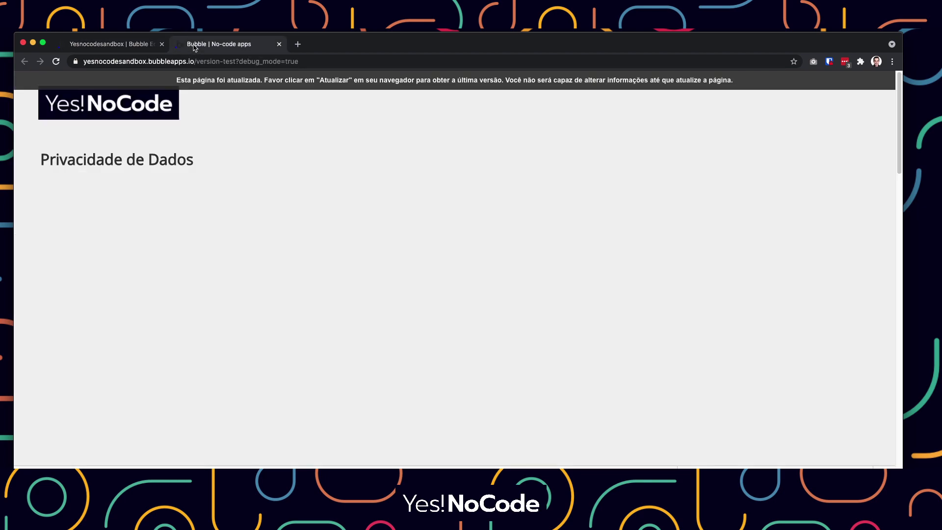
{"action": "key", "text": "super+r"}
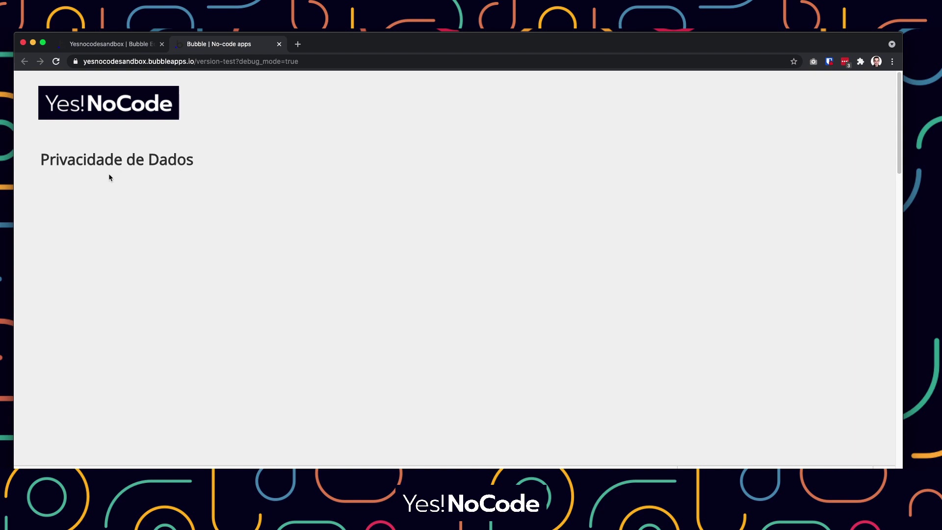
{"action": "left_click", "coordinate": [123, 45]}
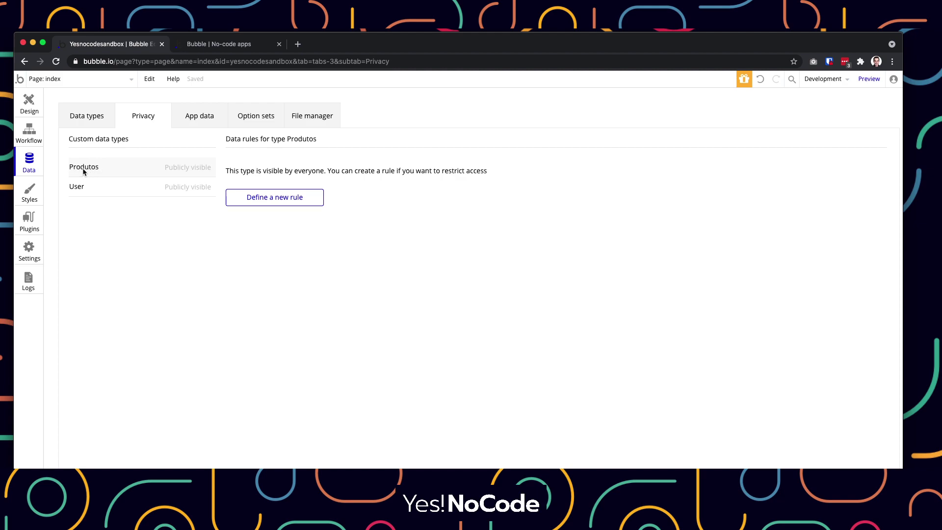
Define a new privacy rule named regra-exemplo for the Produtos type
{"action": "left_click", "coordinate": [267, 203]}
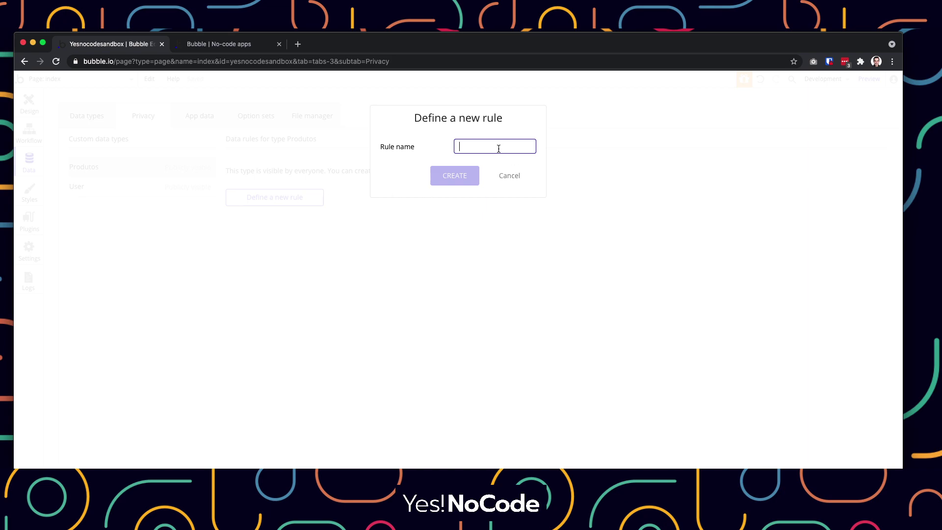
{"action": "type", "text": "re"}
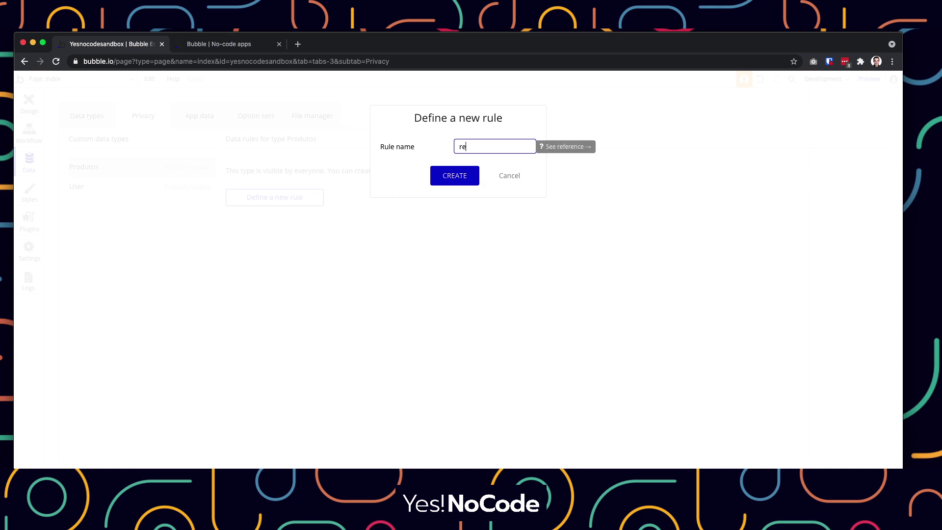
{"action": "type", "text": "gra-exemplo"}
{"action": "key", "text": "Return"}
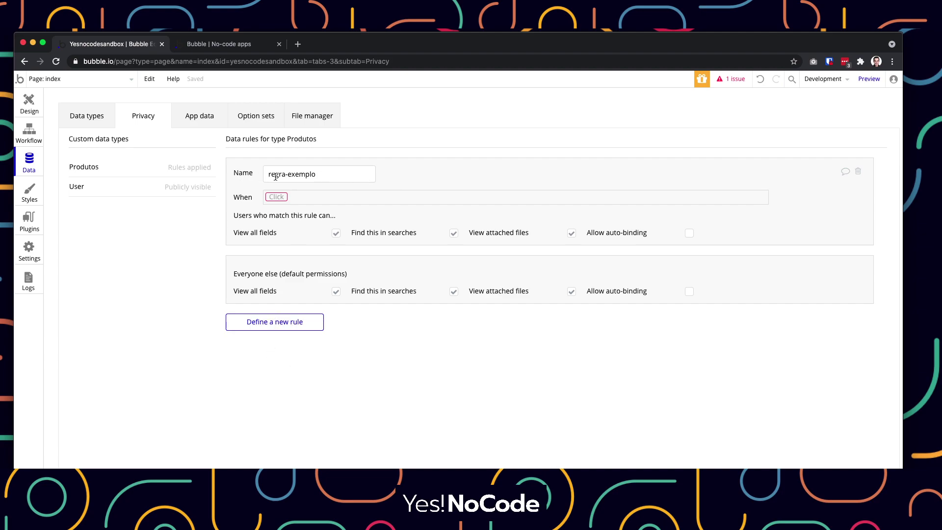
{"action": "left_click", "coordinate": [322, 176]}
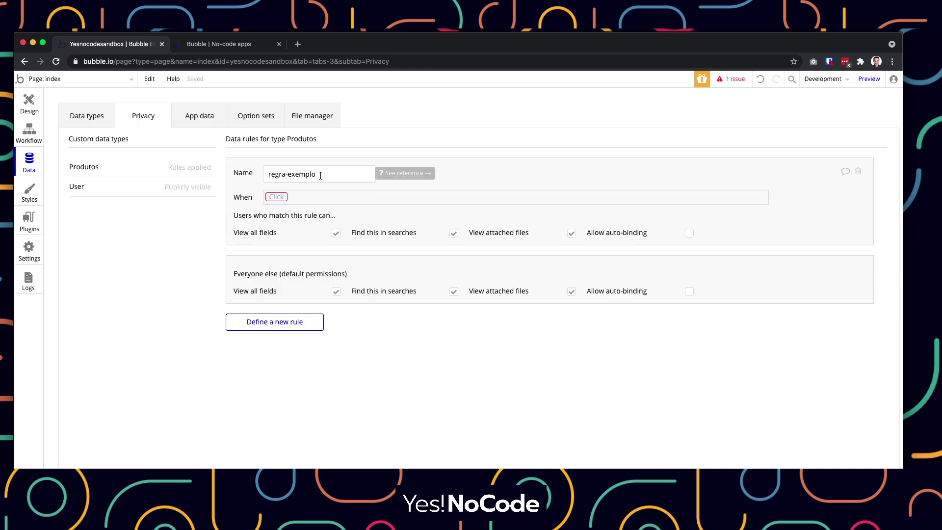
Set the condition of regra-exemplo to Current User is logged in
{"action": "left_click", "coordinate": [274, 198]}
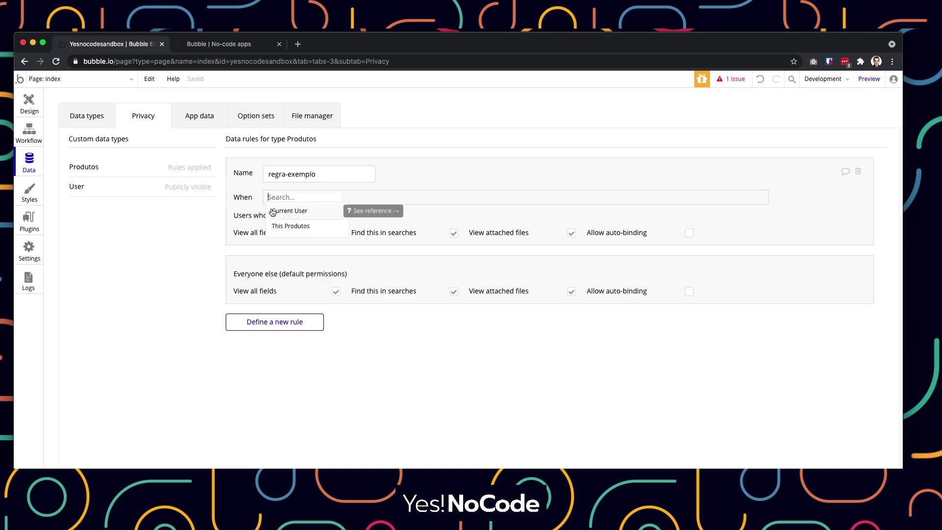
{"action": "left_click", "coordinate": [291, 216]}
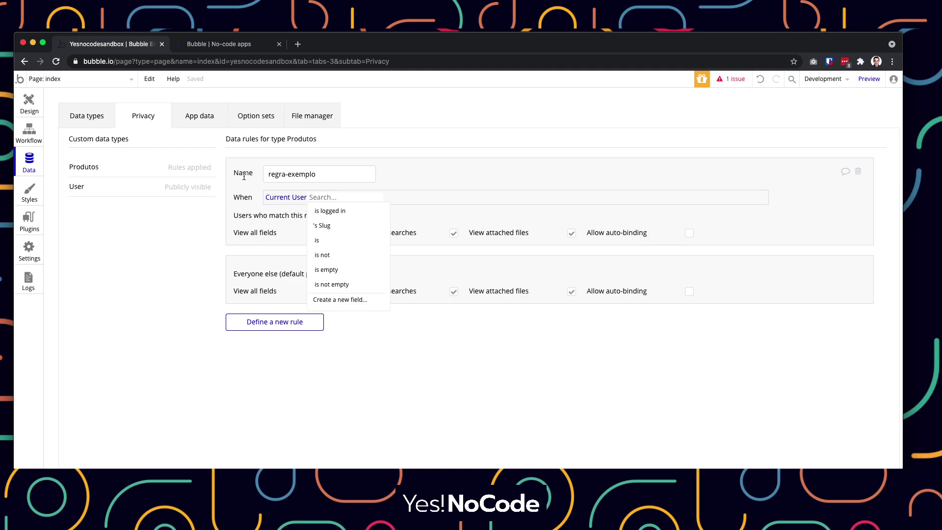
{"action": "left_click", "coordinate": [332, 215]}
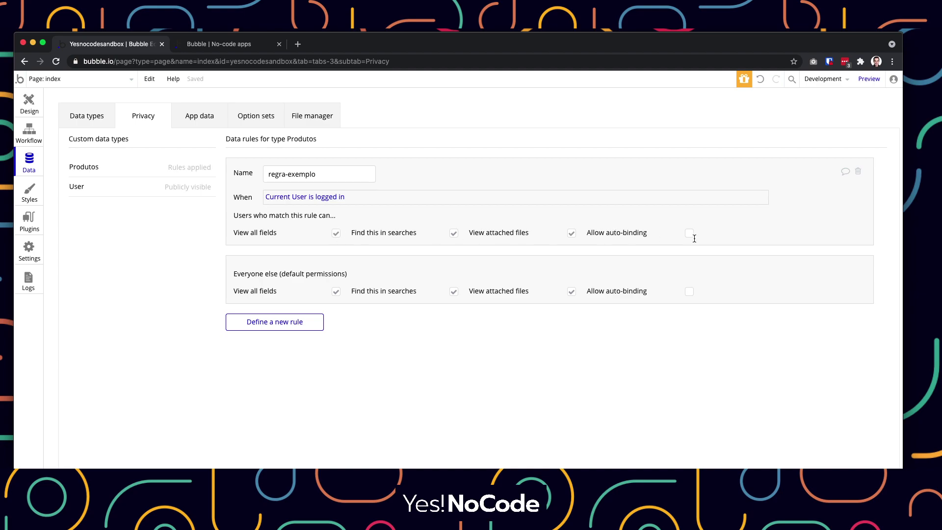
Turn off View all fields in regra-exemplo to choose individual fields such as Modified Date, and turn View all fields back on
{"action": "mouse_move", "coordinate": [232, 233]}
{"action": "left_mouse_down"}
{"action": "mouse_move", "coordinate": [271, 233]}
{"action": "mouse_move", "coordinate": [243, 235]}
{"action": "left_mouse_up"}
{"action": "left_click", "coordinate": [271, 233]}
{"action": "left_click", "coordinate": [243, 235]}
{"action": "left_click", "coordinate": [336, 236]}
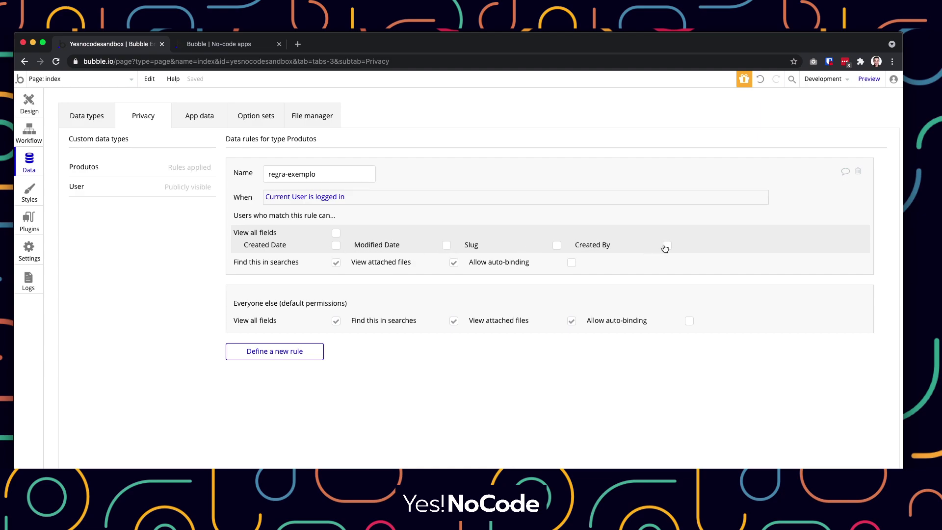
{"action": "double_click", "coordinate": [284, 245]}
{"action": "double_click", "coordinate": [395, 245]}
{"action": "double_click", "coordinate": [471, 245]}
{"action": "double_click", "coordinate": [604, 245]}
{"action": "left_click", "coordinate": [687, 245]}
{"action": "left_click", "coordinate": [445, 248]}
{"action": "left_click", "coordinate": [335, 233]}
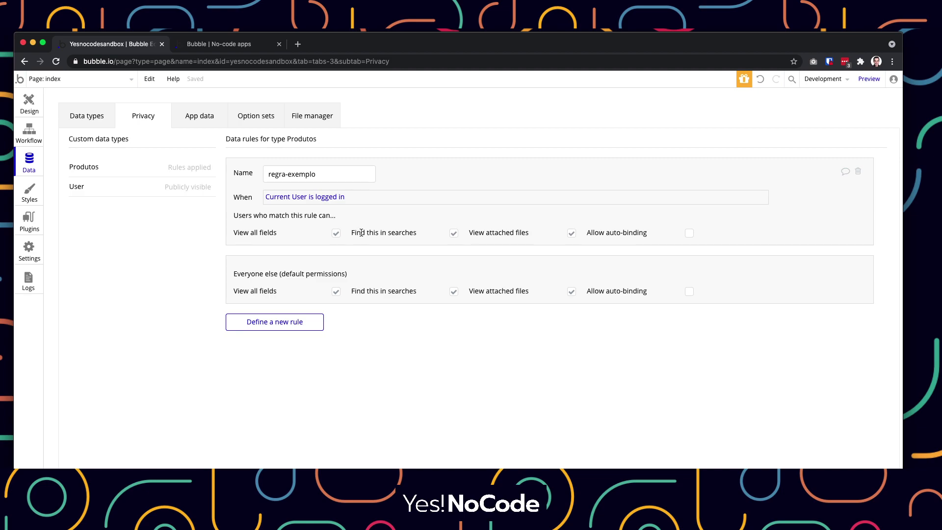
Turn the Find this in searches permission of regra-exemplo off and back on
{"action": "left_click_drag", "start_coordinate": [361, 233], "coordinate": [405, 231]}
{"action": "left_click", "coordinate": [410, 232]}
{"action": "left_click", "coordinate": [454, 236]}
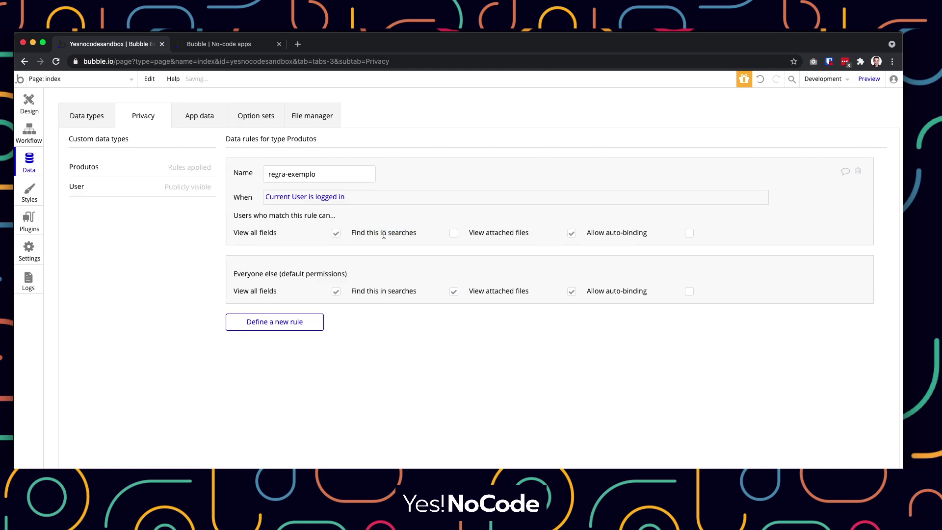
{"action": "left_click", "coordinate": [455, 237]}
Restrict regra-exemplo to viewing Created Date and Modified Date, without search, attached-file or auto-binding permissions, and switch to the page preview
{"action": "left_click", "coordinate": [689, 233]}
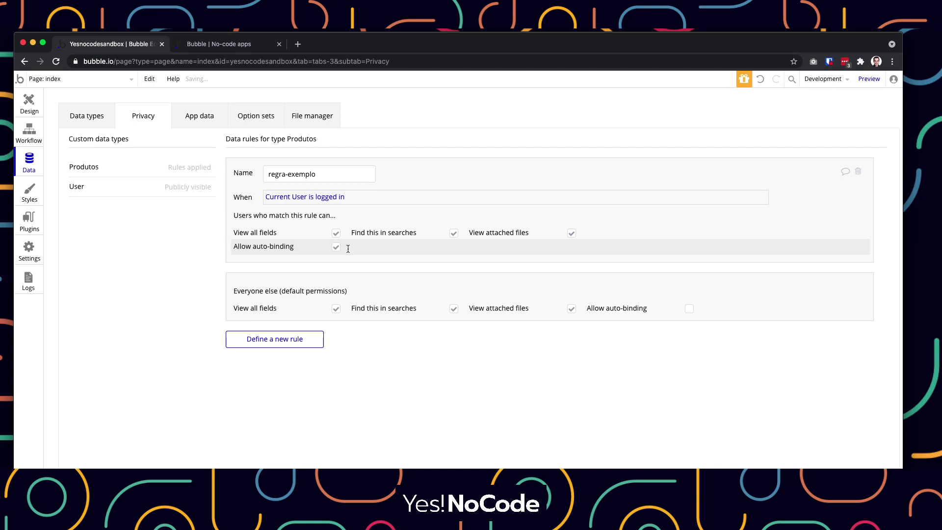
{"action": "mouse_move", "coordinate": [337, 252]}
{"action": "left_click", "coordinate": [336, 233]}
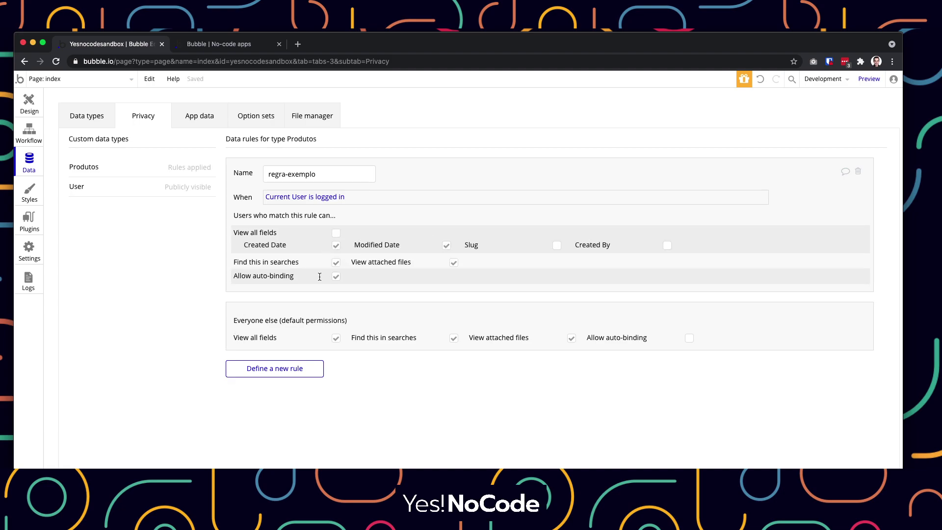
{"action": "left_click", "coordinate": [336, 263]}
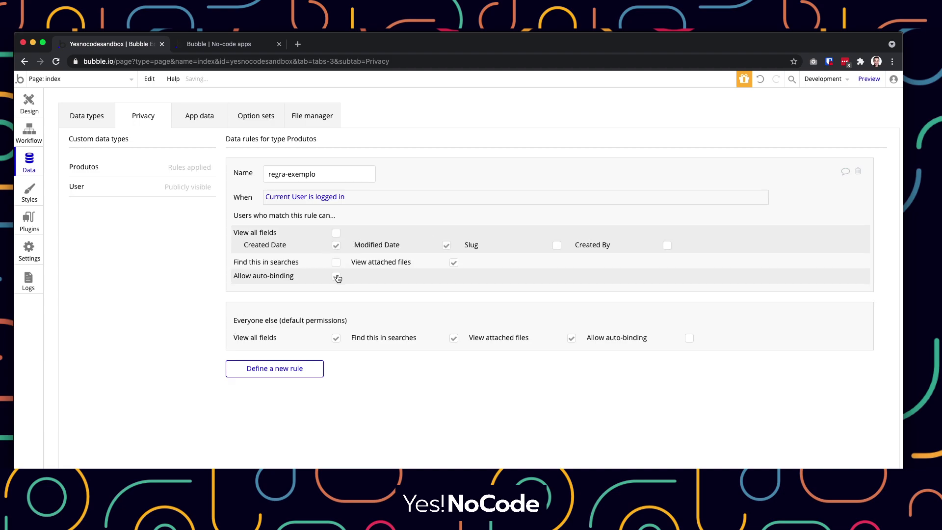
{"action": "left_click", "coordinate": [454, 263]}
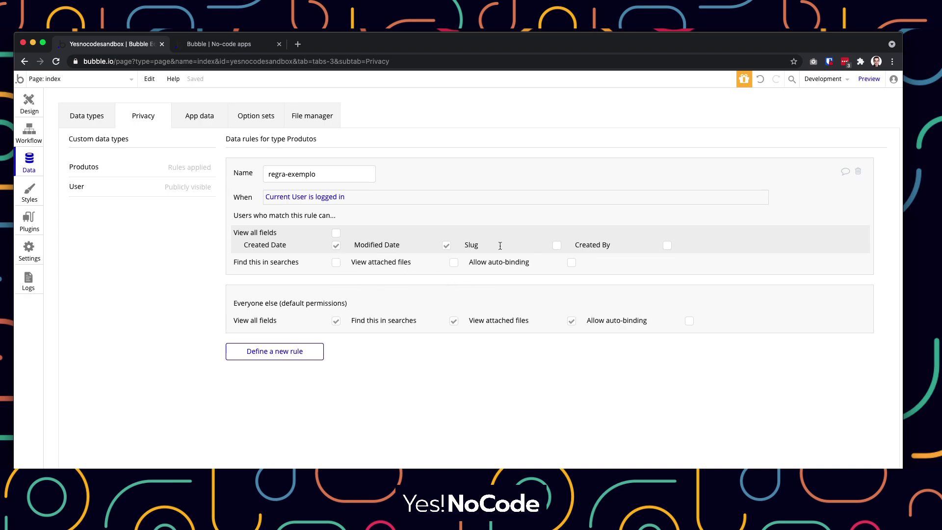
{"action": "left_click", "coordinate": [221, 48]}
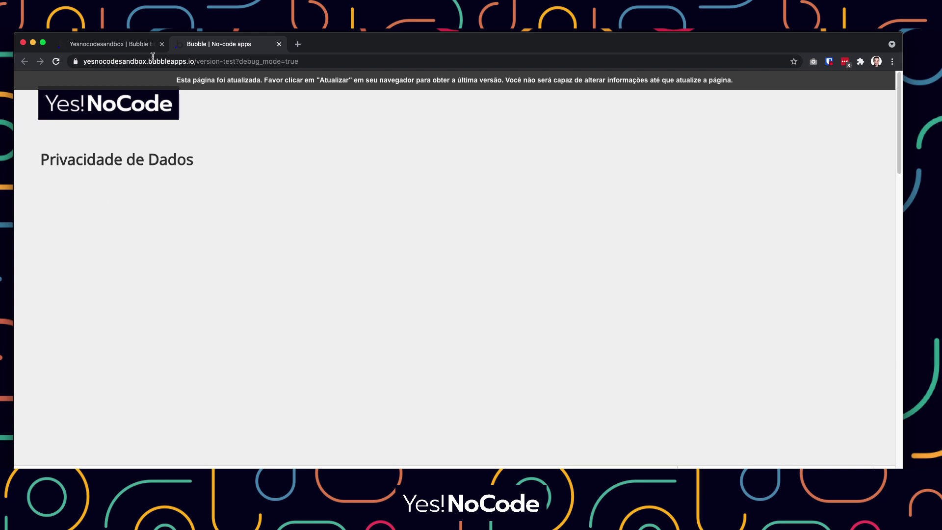
{"action": "left_click", "coordinate": [131, 45]}
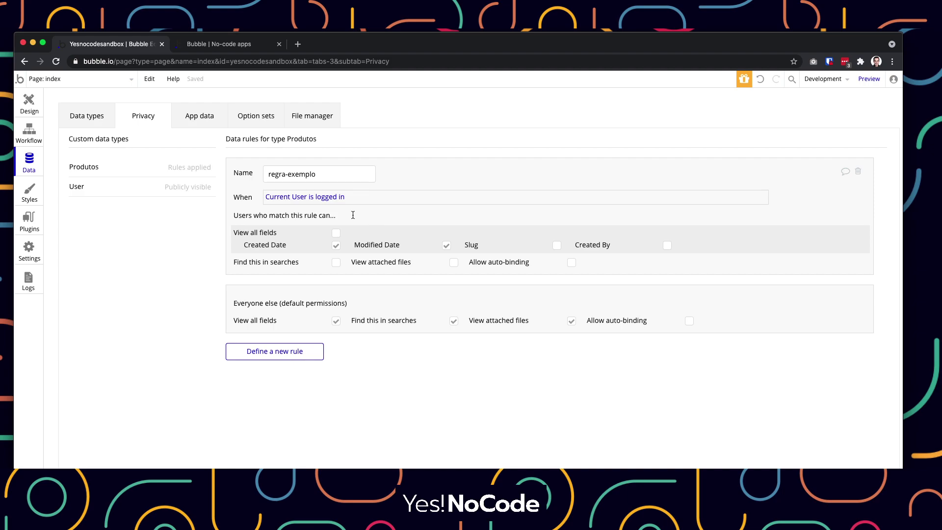
{"action": "left_click", "coordinate": [254, 47]}
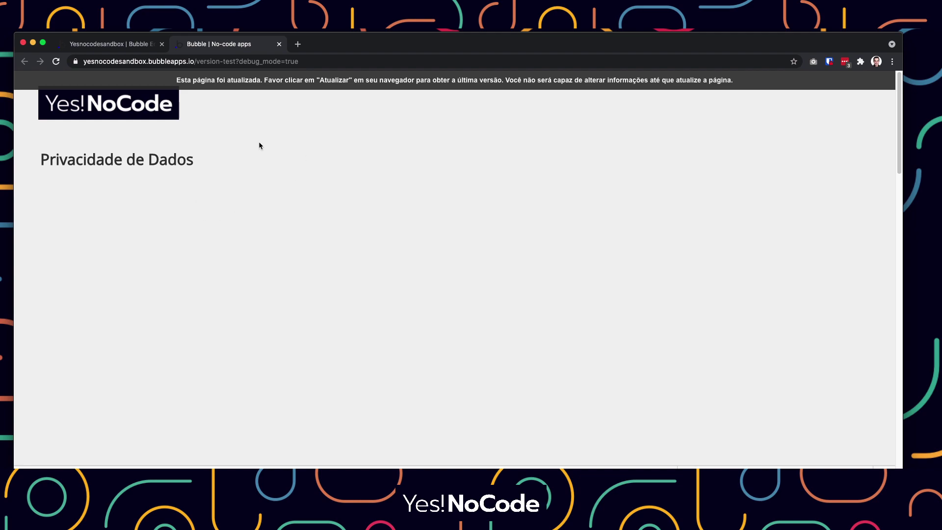
{"action": "left_click", "coordinate": [126, 48]}
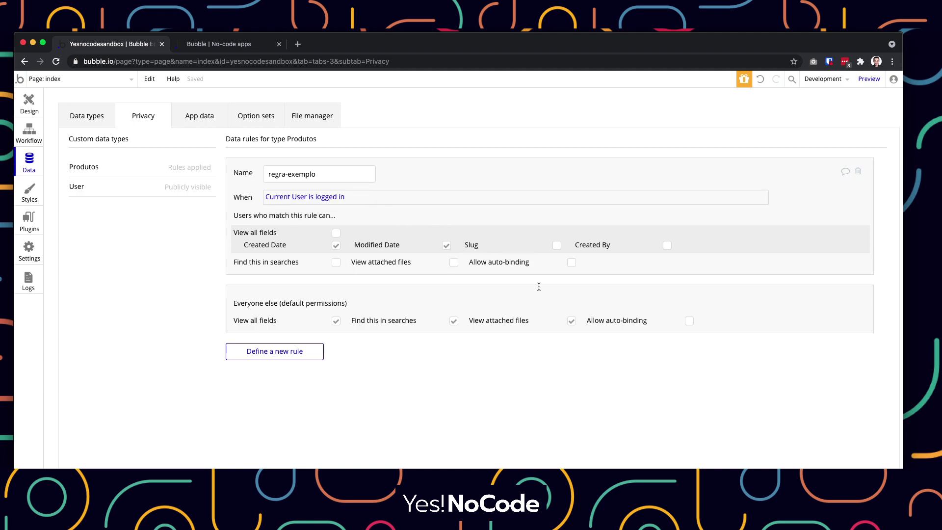
{"action": "left_click", "coordinate": [239, 46]}
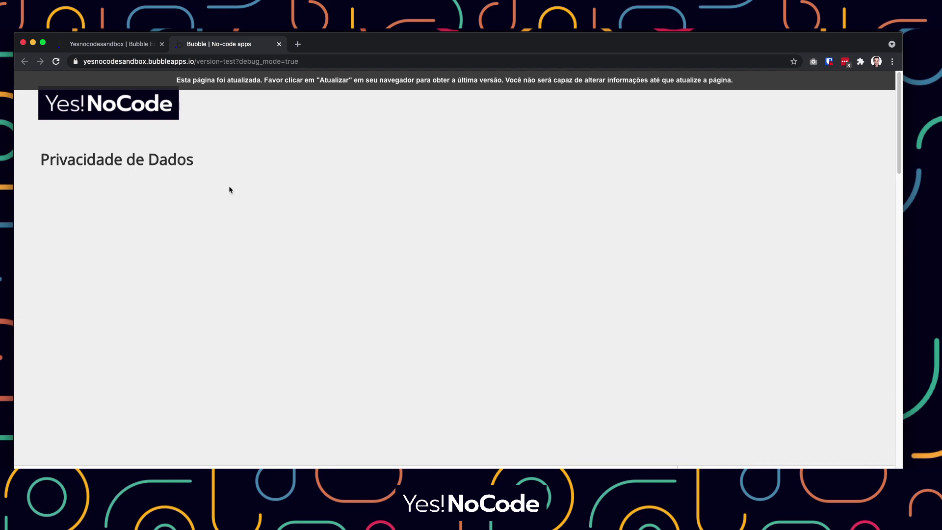
Turn off View all fields, Find this in searches and View attached files for Everyone else in the Produtos privacy rules
{"action": "left_click", "coordinate": [125, 47]}
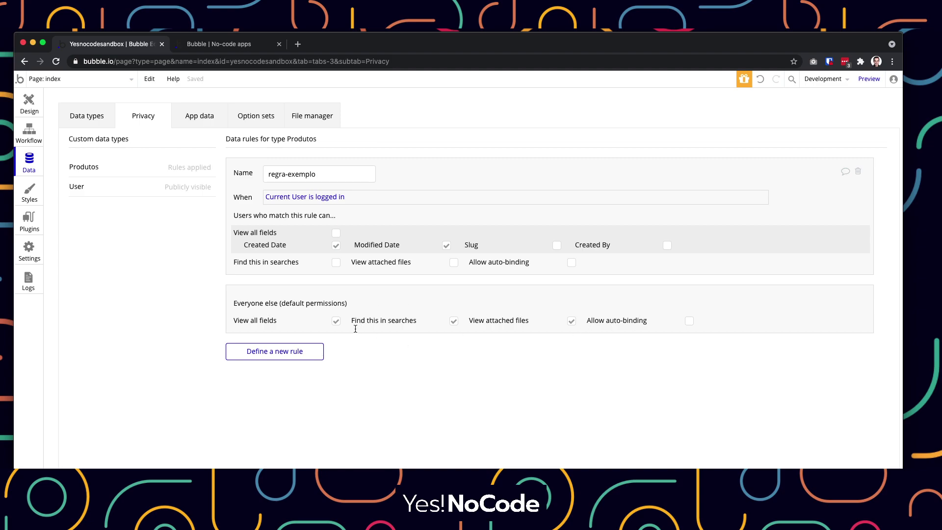
{"action": "left_click", "coordinate": [337, 321]}
{"action": "left_click", "coordinate": [454, 350]}
{"action": "left_click", "coordinate": [337, 350]}
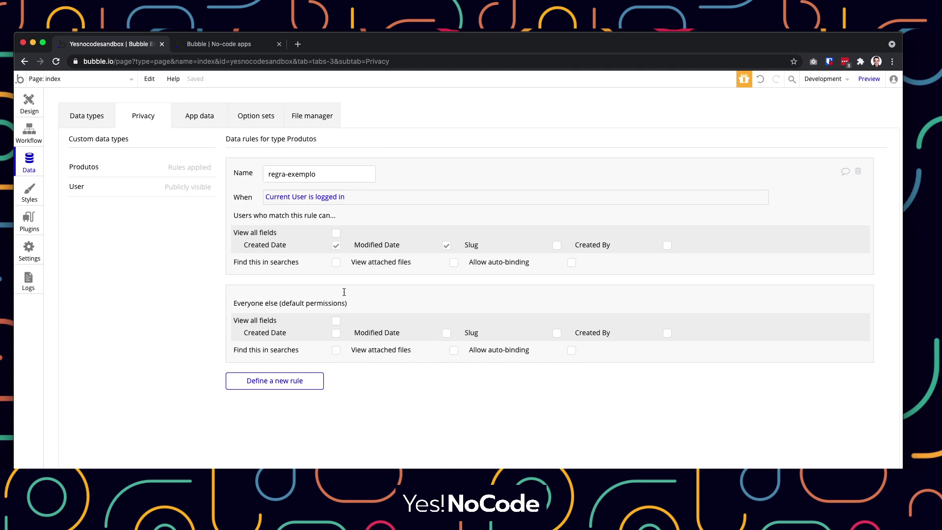
Check the privacy rules of the User data type and return to the rules of Produtos
{"action": "left_click", "coordinate": [335, 246]}
{"action": "left_click", "coordinate": [140, 193]}
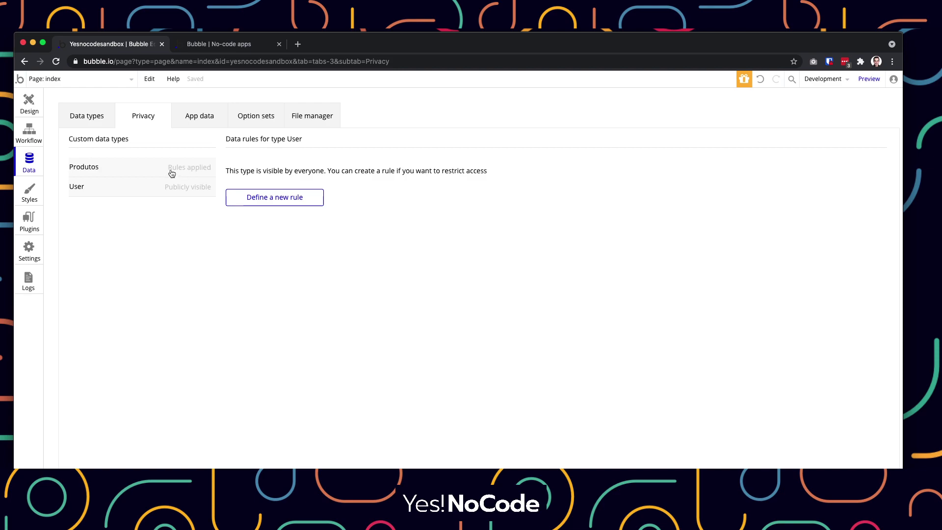
{"action": "left_click", "coordinate": [199, 168]}
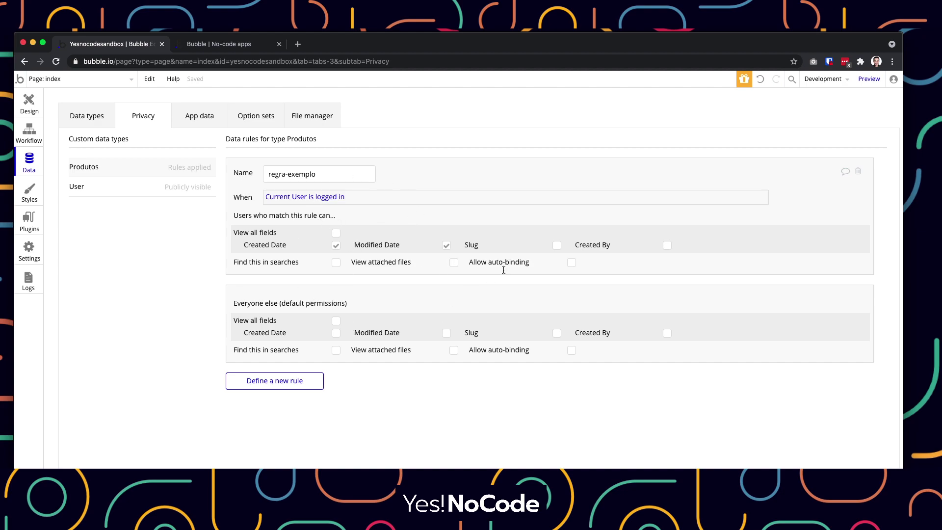
Make the Privacidade de Dados heading on the index page not visible on page load
{"action": "left_click", "coordinate": [203, 44]}
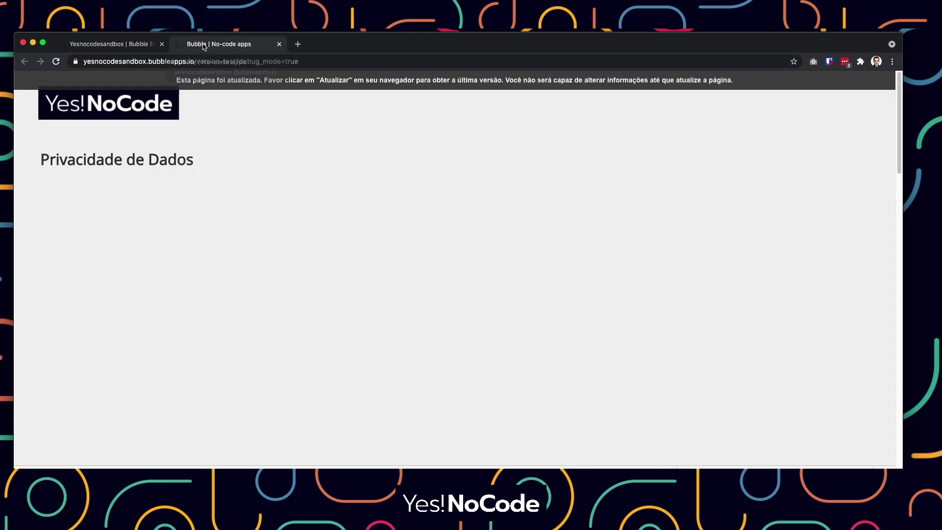
{"action": "left_click", "coordinate": [139, 47]}
{"action": "left_click", "coordinate": [23, 113]}
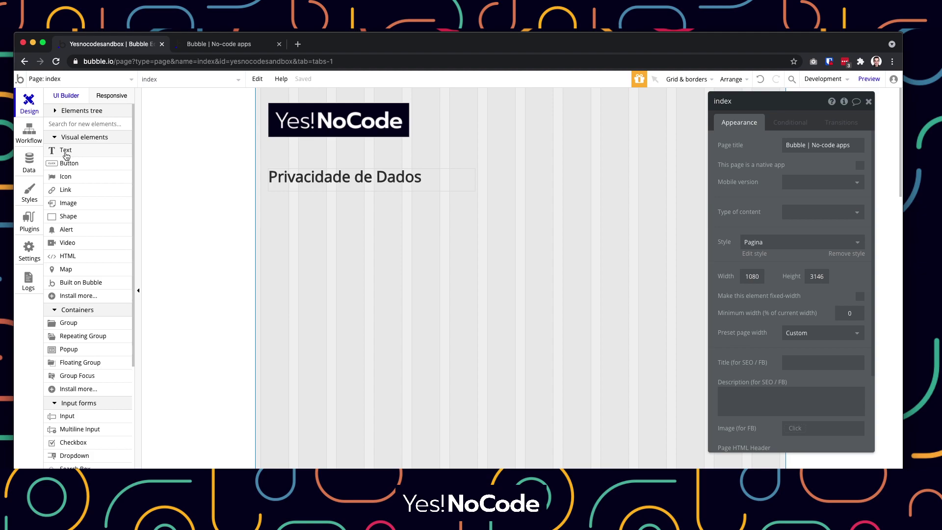
{"action": "left_click", "coordinate": [378, 187]}
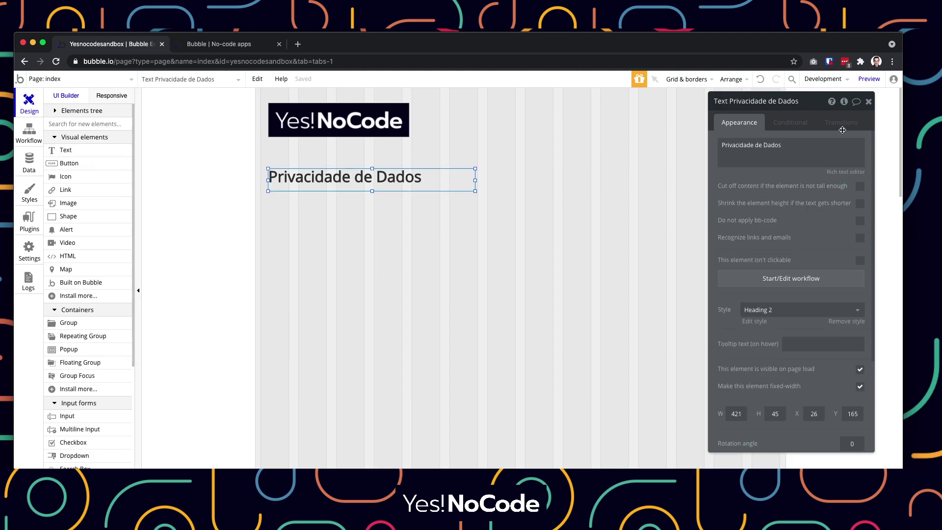
{"action": "scroll", "coordinate": [827, 331], "scroll_direction": "down", "scroll_amount": 5}
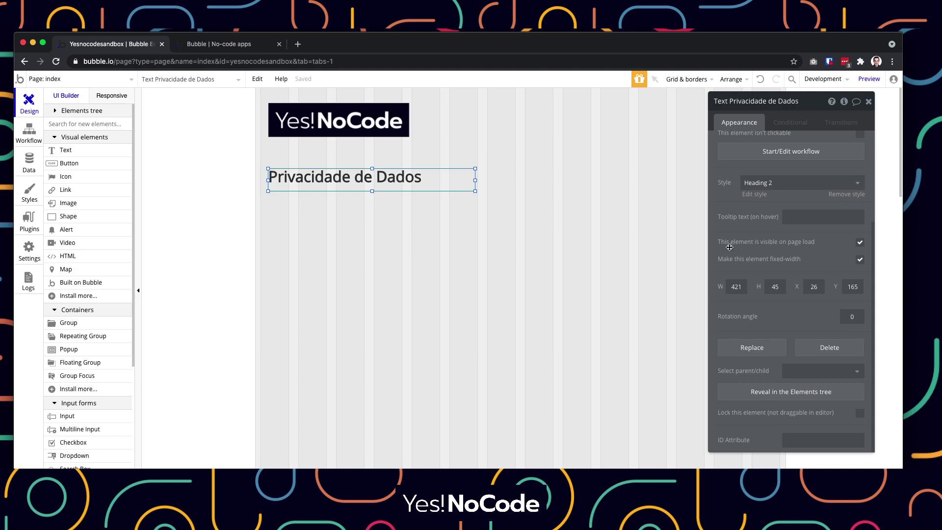
{"action": "left_click", "coordinate": [862, 246]}
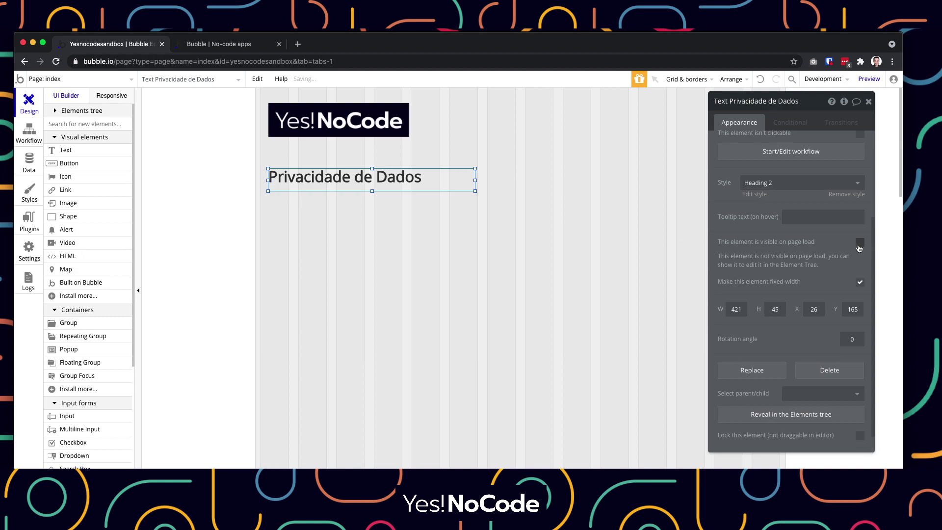
{"action": "left_click", "coordinate": [362, 216]}
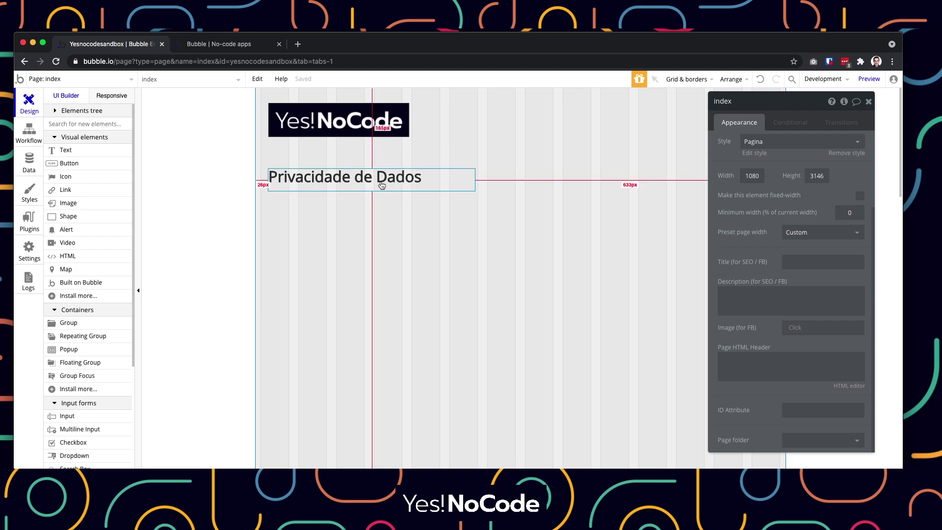
Clear the content of the Privacidade de Dados heading, leaving the text element empty
{"action": "left_click", "coordinate": [398, 184]}
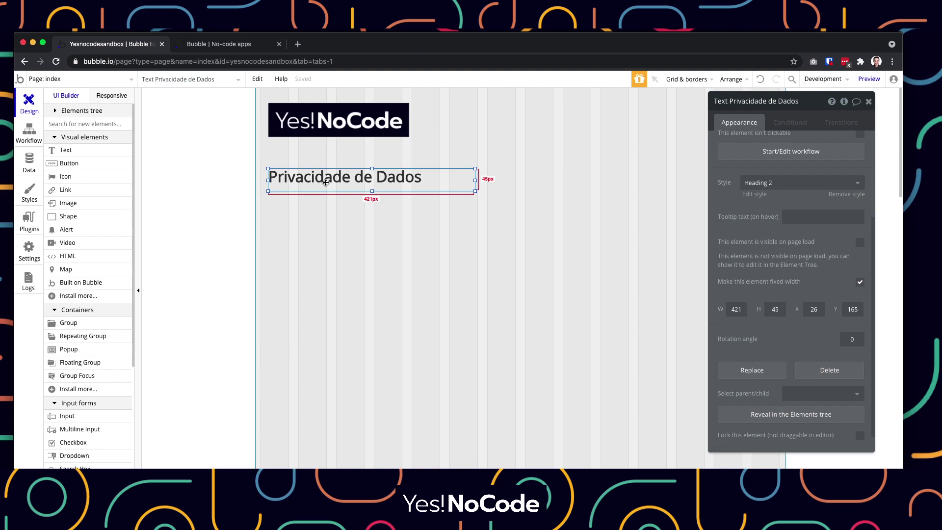
{"action": "scroll", "coordinate": [784, 168], "scroll_direction": "up", "scroll_amount": 3}
{"action": "triple_click", "coordinate": [802, 146]}
{"action": "left_click", "coordinate": [678, 147]}
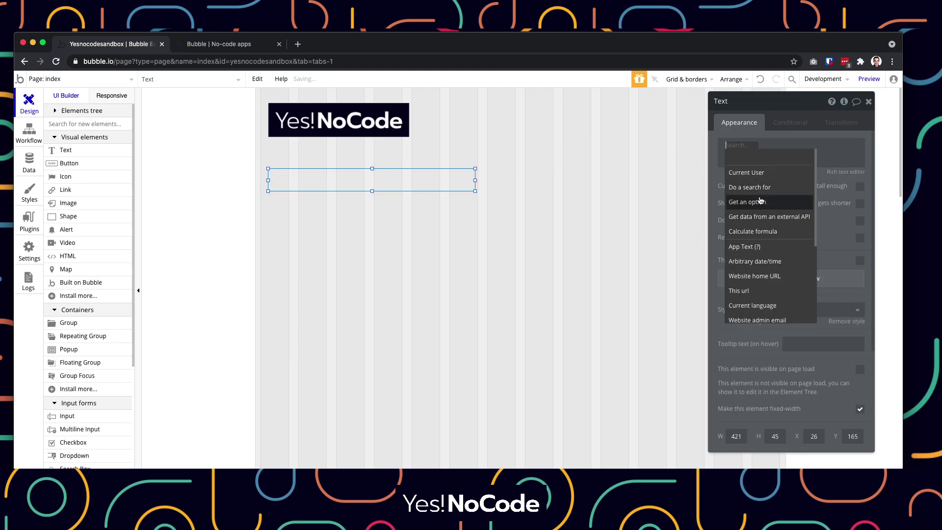
{"action": "left_click", "coordinate": [475, 225]}
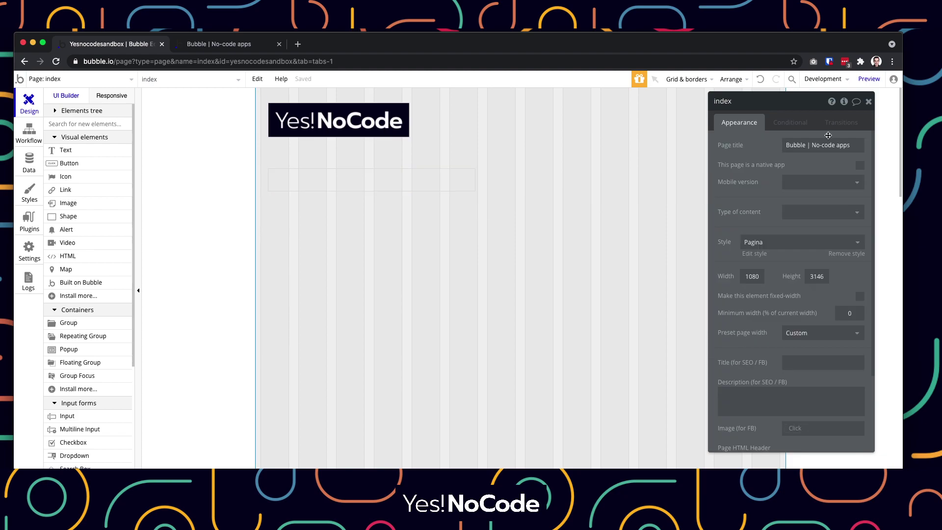
Examine the properties of the emptied text element and compare the design with the page preview
{"action": "left_click", "coordinate": [388, 187]}
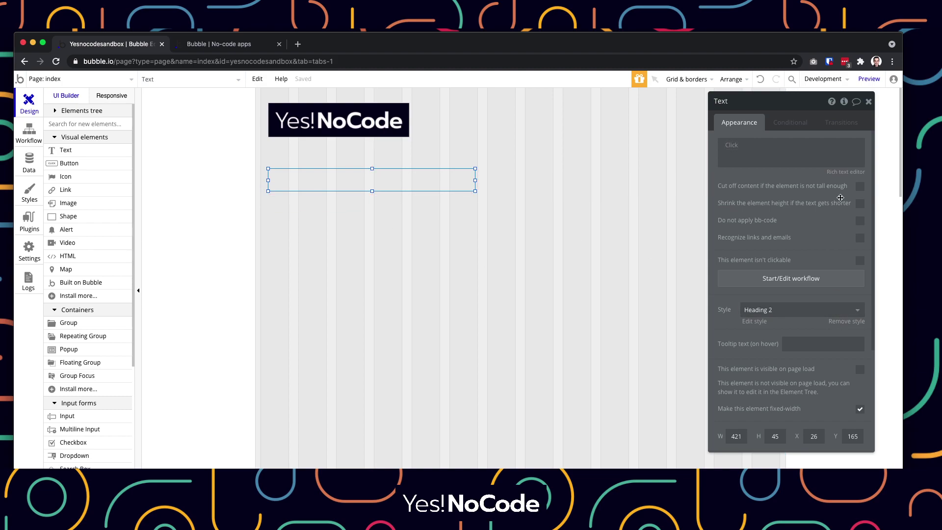
{"action": "scroll", "coordinate": [826, 330], "scroll_direction": "down", "scroll_amount": 3}
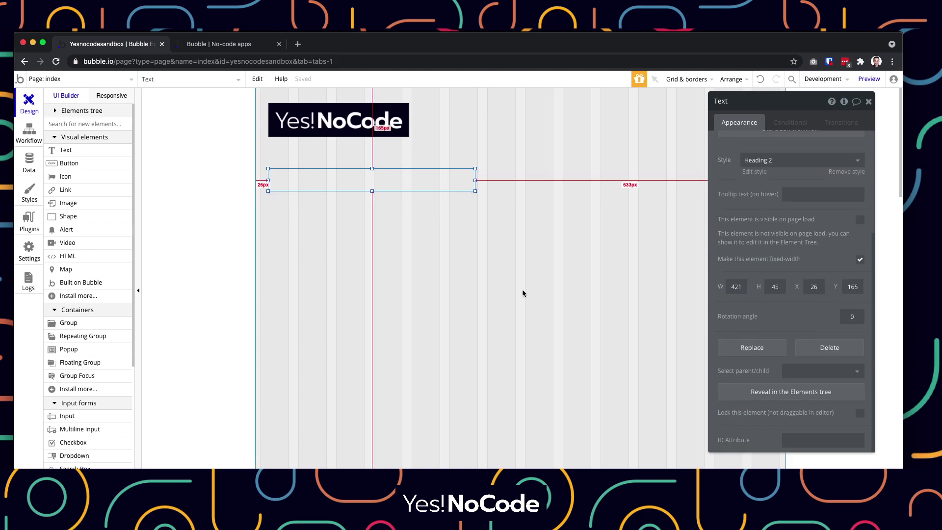
{"action": "scroll", "coordinate": [800, 263], "scroll_direction": "up", "scroll_amount": 3}
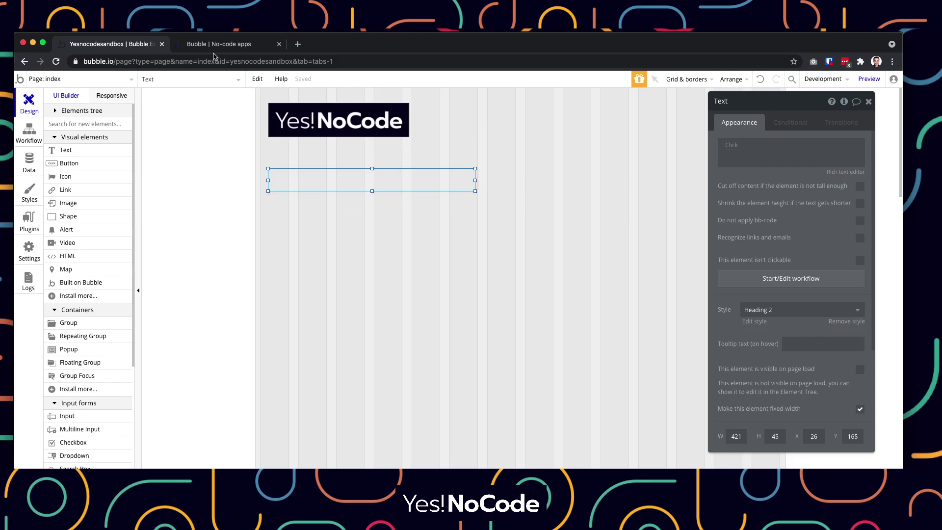
{"action": "key", "text": "ctrl+Tab"}
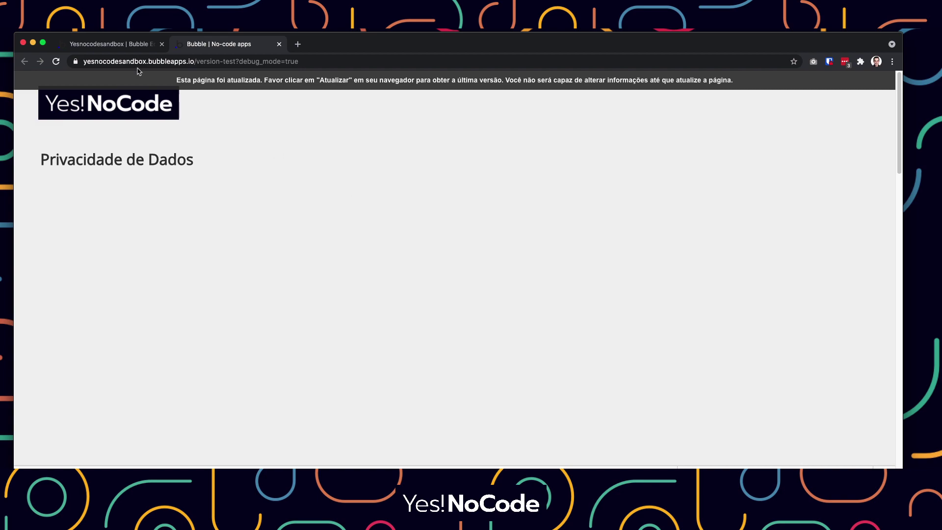
{"action": "left_click", "coordinate": [101, 43]}
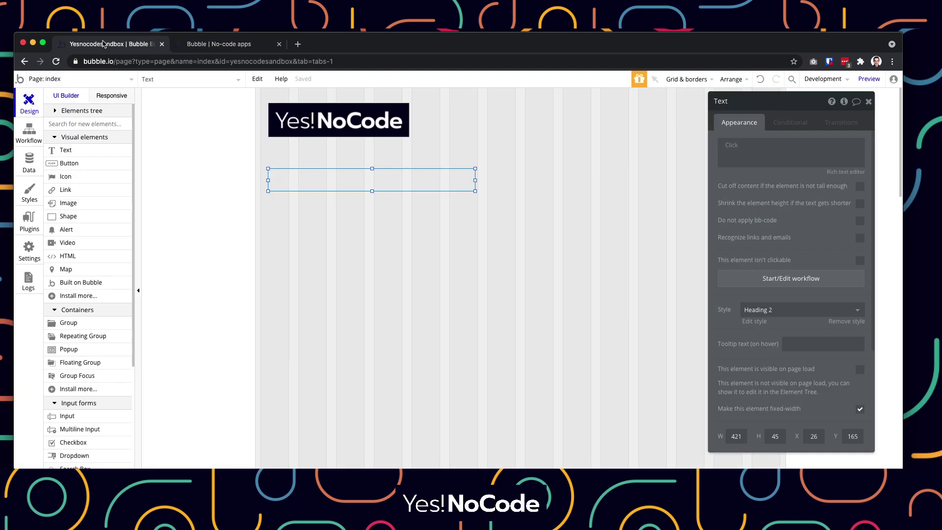
{"action": "left_click", "coordinate": [338, 223]}
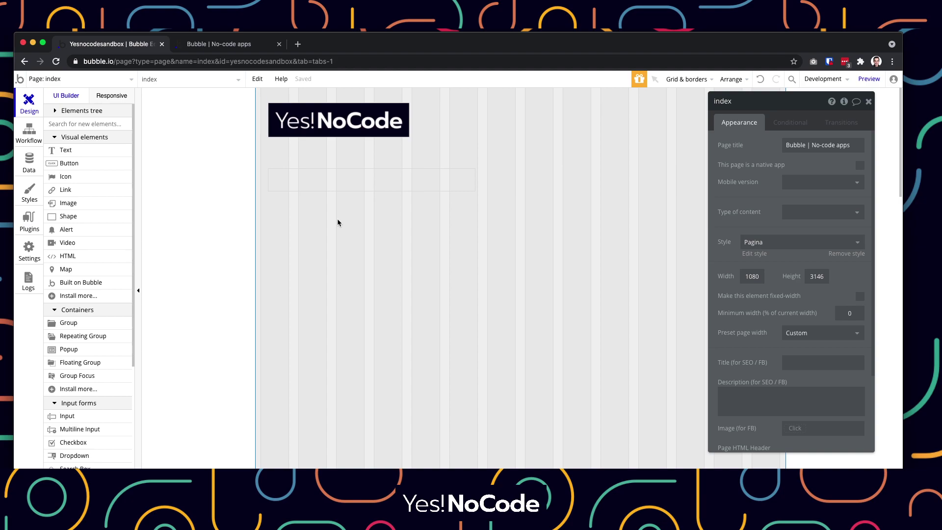
Review the Produtos privacy rules and the General workflow events offered for the index page, and return to the page design
{"action": "left_click", "coordinate": [31, 165]}
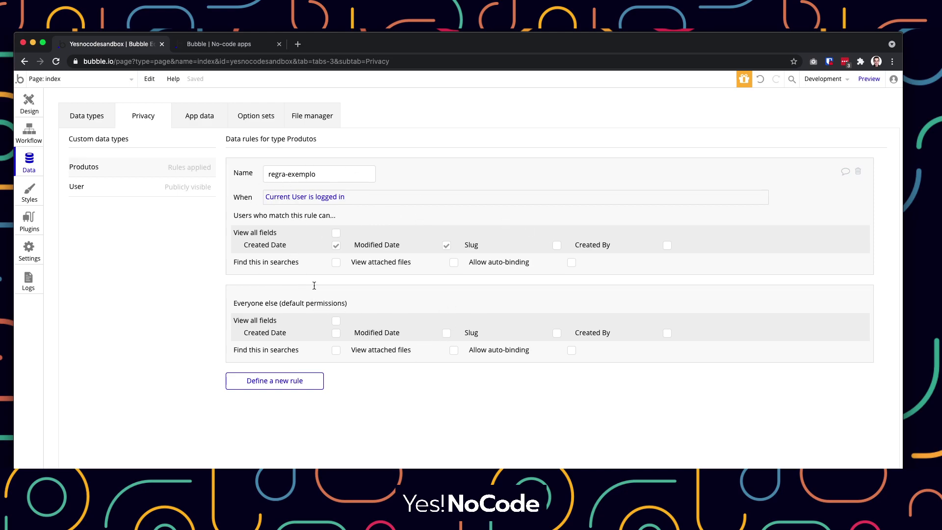
{"action": "left_click", "coordinate": [25, 109]}
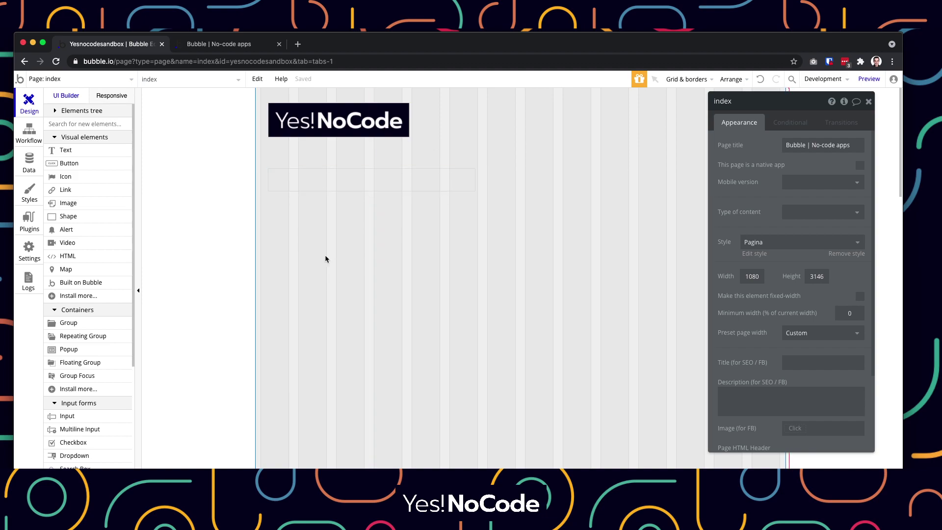
{"action": "left_click", "coordinate": [26, 137]}
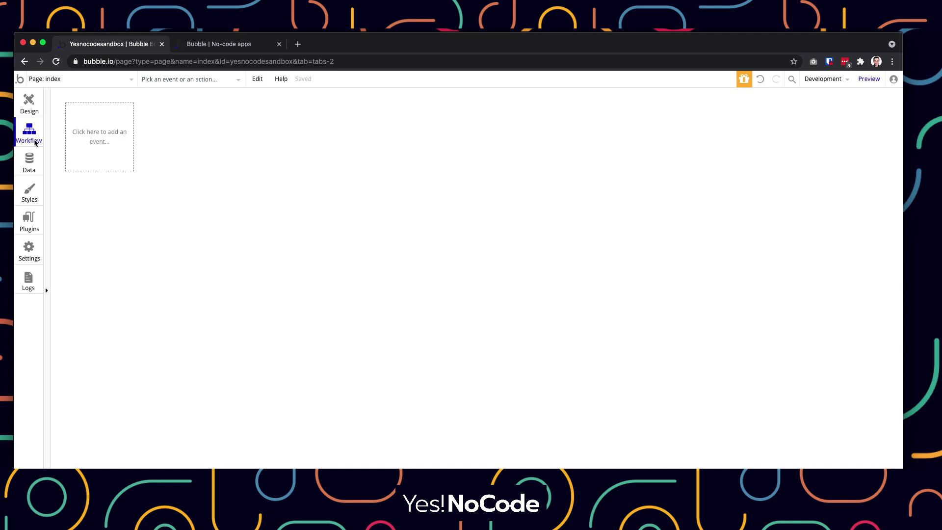
{"action": "left_click", "coordinate": [101, 134]}
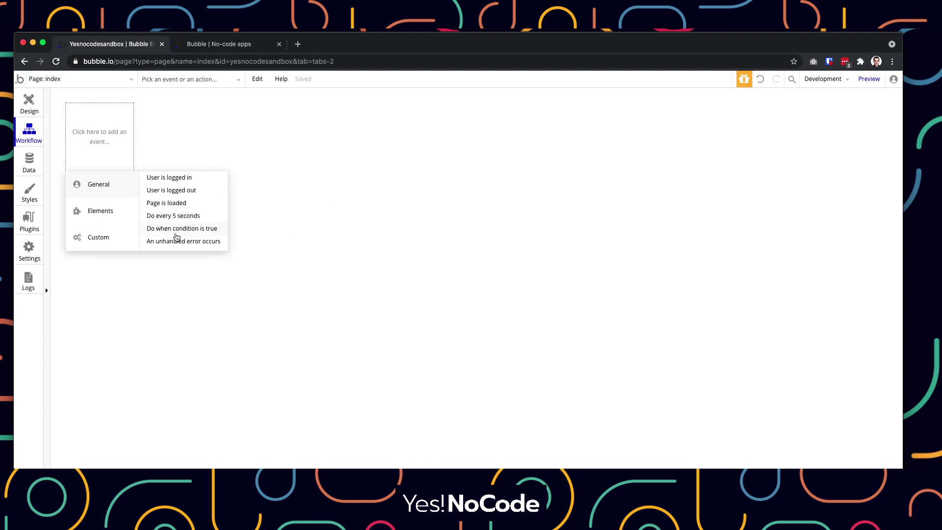
{"action": "left_click", "coordinate": [32, 112]}
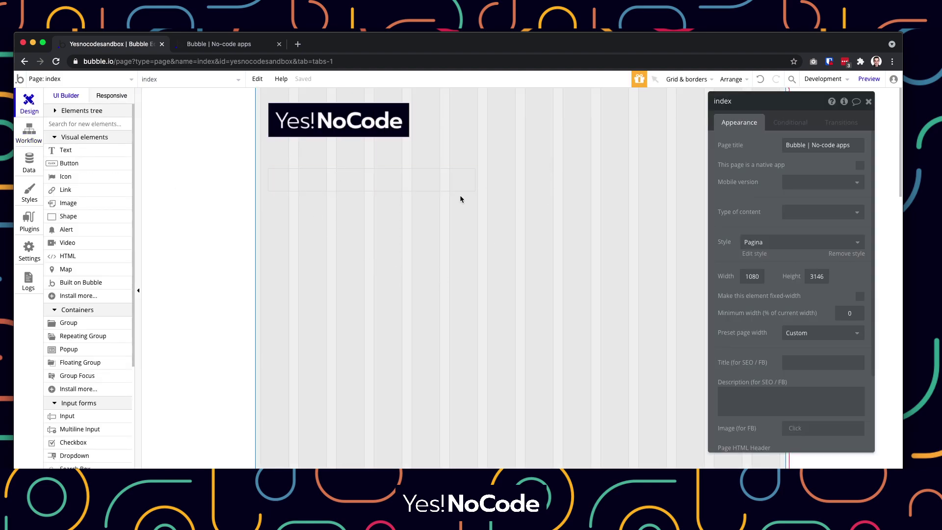